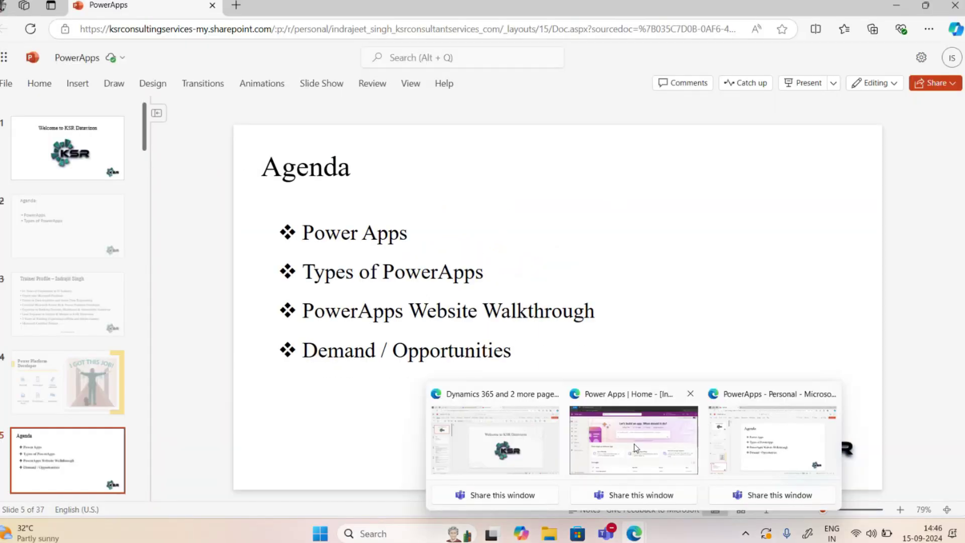
# Step: Switch to the Power Apps site and open the Create your app page
pyautogui.click(633, 441)
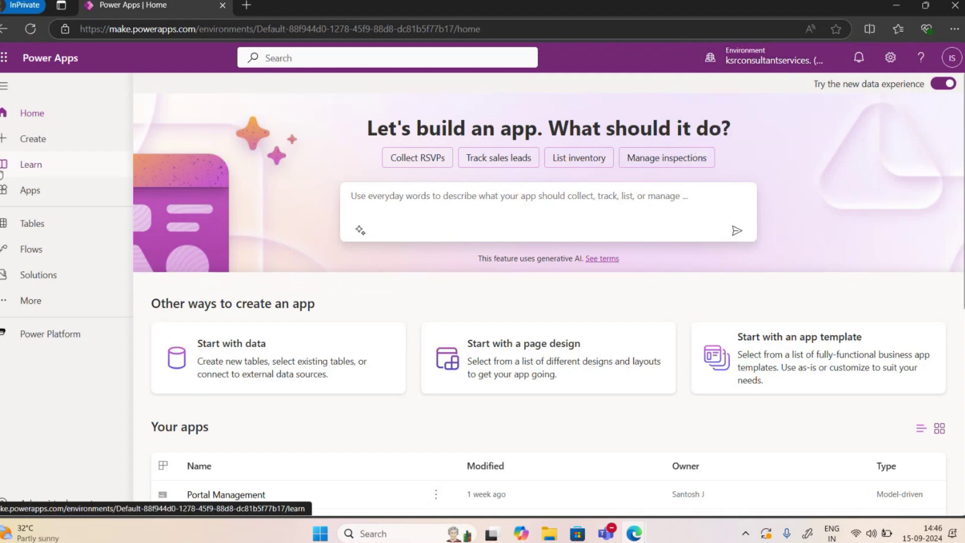
pyautogui.click(32, 142)
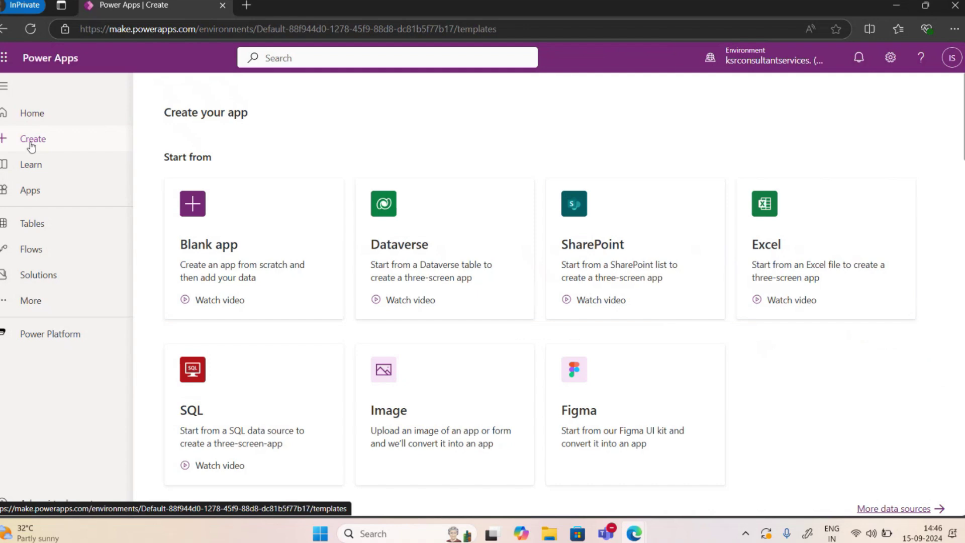
pyautogui.click(227, 247)
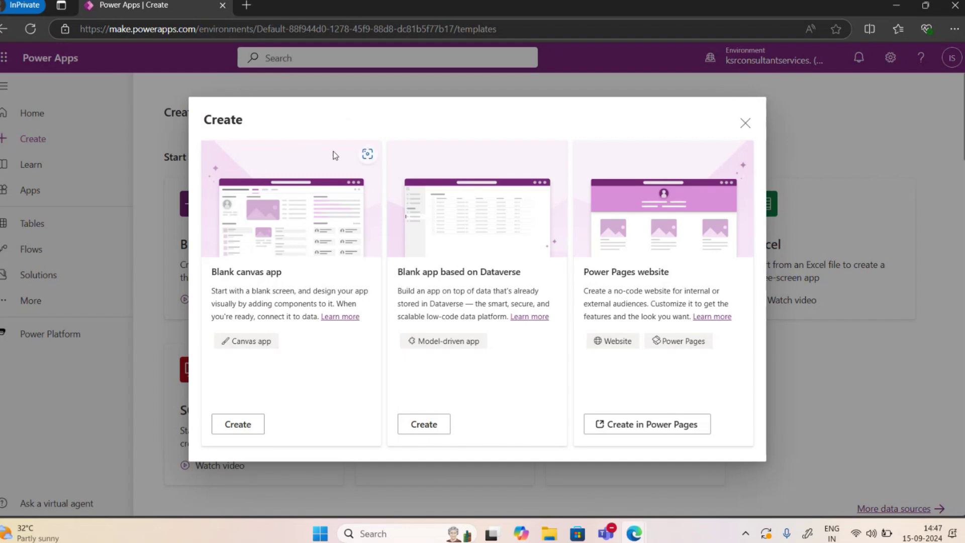
# Step: Return to the presentation and present the Agenda slide full screen
pyautogui.moveTo(292, 199)
pyautogui.press('Escape')
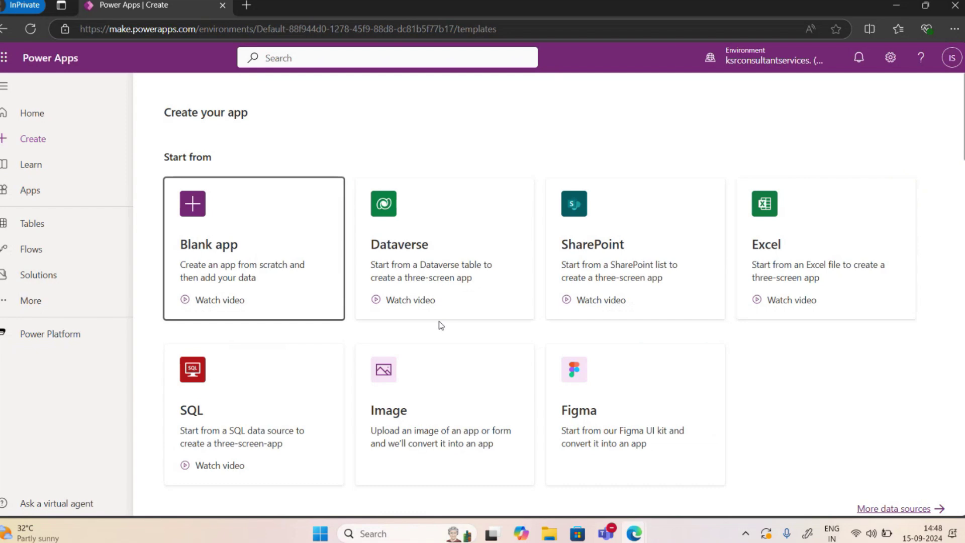
pyautogui.moveTo(634, 533)
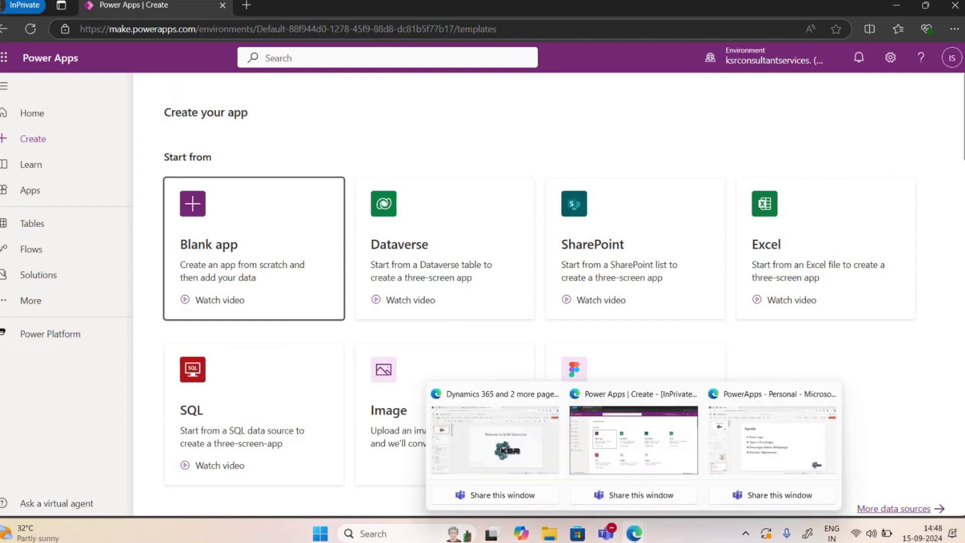
pyautogui.click(770, 441)
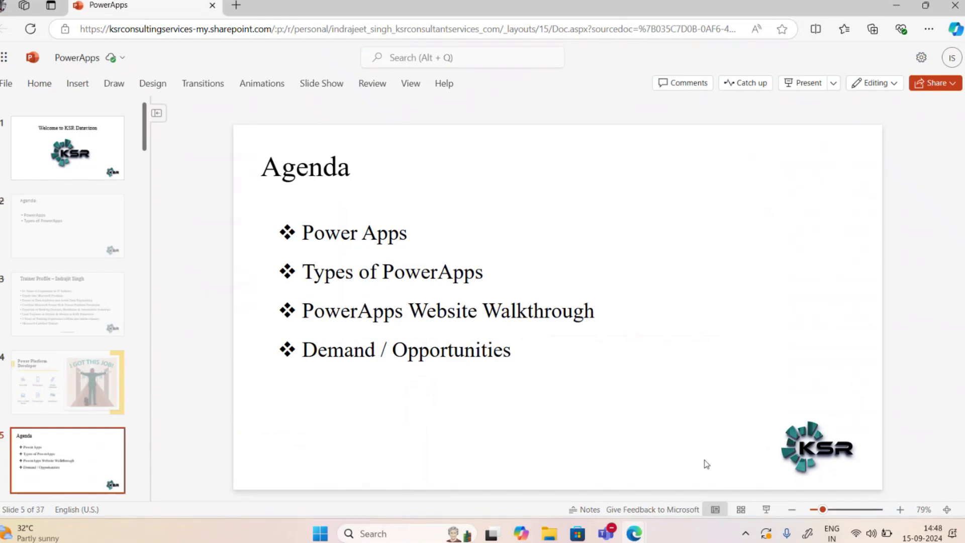
pyautogui.click(766, 509)
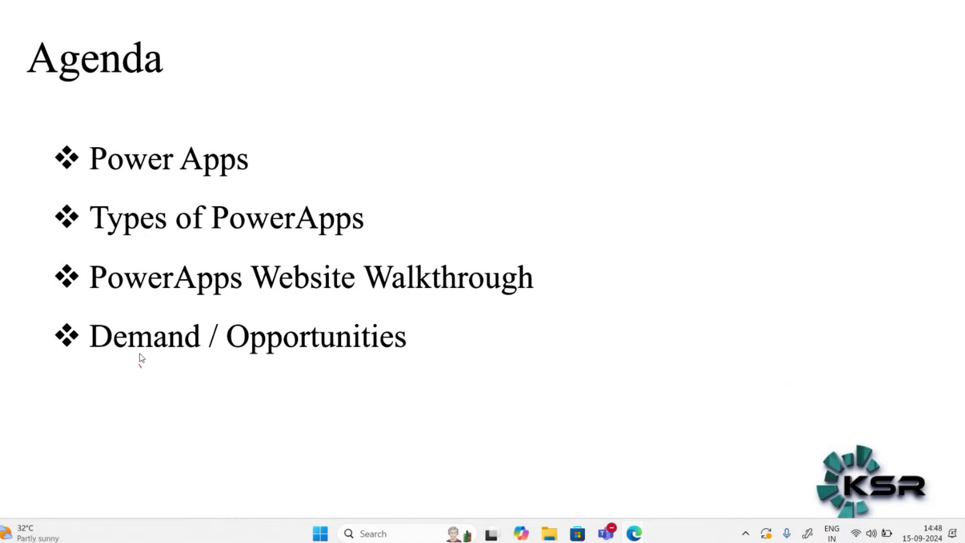
# Step: Ink a red arrow and 'Power platform' under Demand / Opportunities
pyautogui.moveTo(130, 366)
pyautogui.mouseDown()
pyautogui.moveTo(132, 381)
pyautogui.moveTo(149, 378)
pyautogui.mouseUp()
pyautogui.moveTo(173, 362)
pyautogui.mouseDown()
pyautogui.moveTo(171, 386)
pyautogui.moveTo(214, 378)
pyautogui.moveTo(249, 399)
pyautogui.moveTo(304, 398)
pyautogui.moveTo(312, 386)
pyautogui.moveTo(328, 386)
pyautogui.mouseUp()
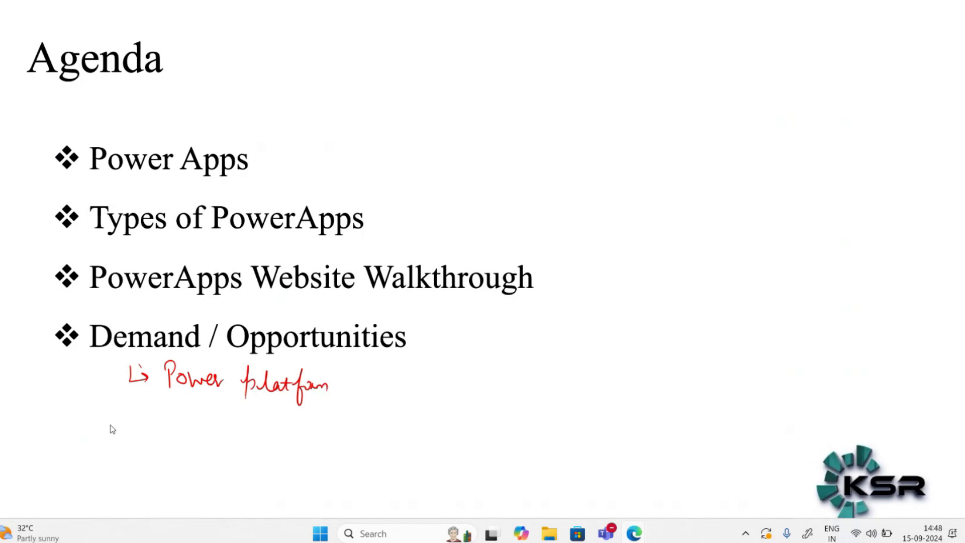
pyautogui.moveTo(144, 407); pyautogui.dragTo(151, 438)
pyautogui.moveTo(151, 411)
pyautogui.mouseDown()
pyautogui.moveTo(165, 433)
pyautogui.moveTo(175, 430)
pyautogui.mouseUp()
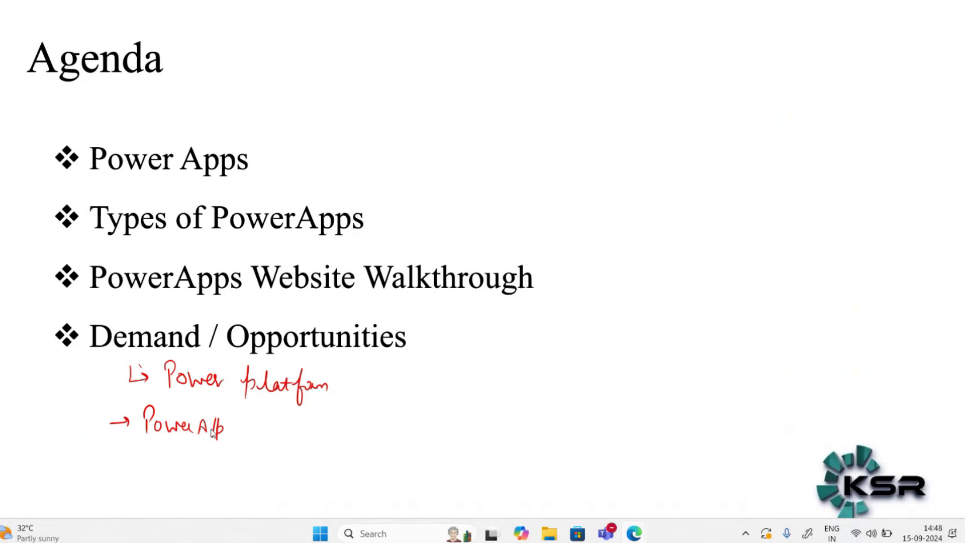
# Step: Write 'PowerApp + Power Automate' on the next line
pyautogui.moveTo(225, 419); pyautogui.dragTo(227, 455)
pyautogui.moveTo(226, 426); pyautogui.dragTo(241, 442)
pyautogui.moveTo(232, 430); pyautogui.dragTo(257, 438)
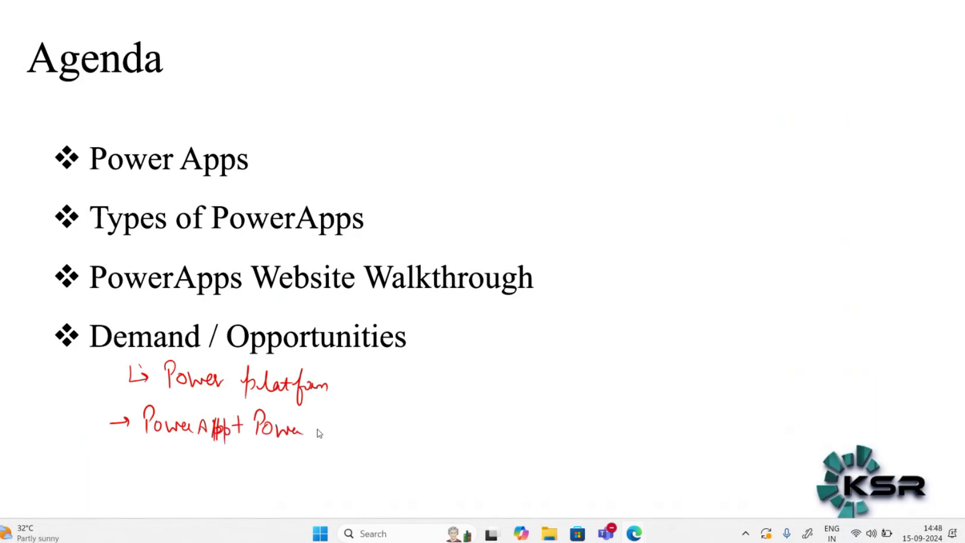
pyautogui.moveTo(331, 427)
pyautogui.mouseDown()
pyautogui.moveTo(352, 437)
pyautogui.moveTo(400, 429)
pyautogui.mouseUp()
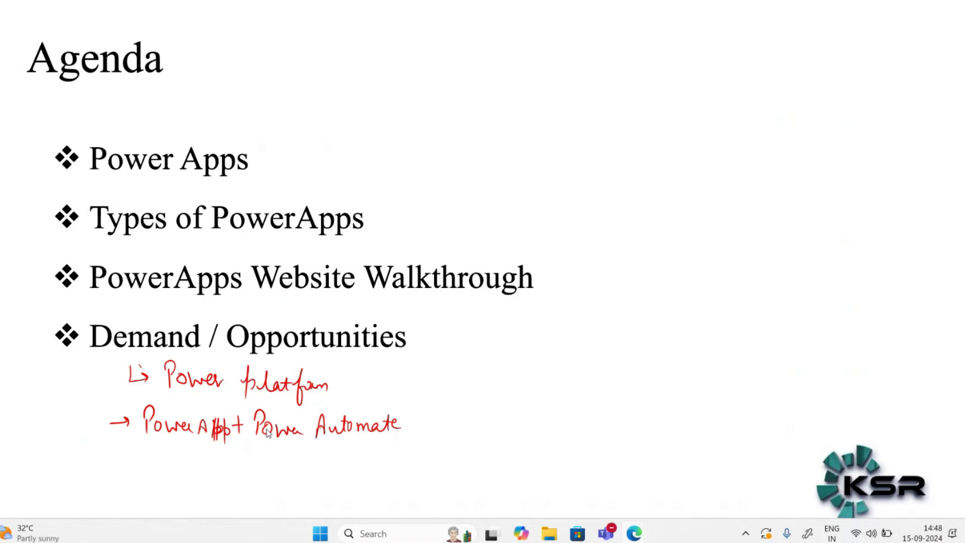
pyautogui.moveTo(259, 417); pyautogui.dragTo(261, 422)
# Step: Write 'Less time' plus bracketed 'Java', 'Months' and 'Weeks' at the right
pyautogui.moveTo(735, 208)
pyautogui.mouseDown()
pyautogui.moveTo(762, 198)
pyautogui.moveTo(795, 207)
pyautogui.moveTo(720, 222)
pyautogui.moveTo(788, 228)
pyautogui.mouseUp()
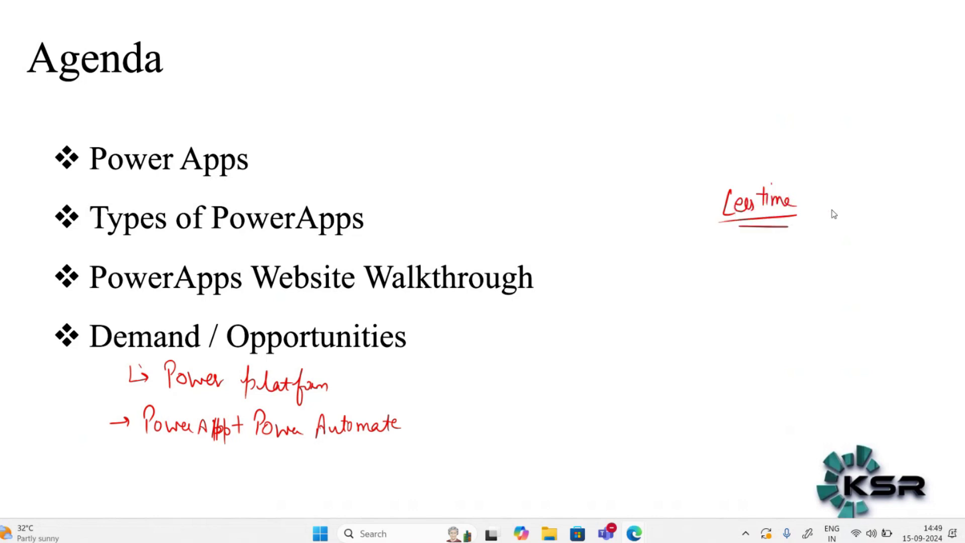
pyautogui.moveTo(871, 148)
pyautogui.mouseDown()
pyautogui.moveTo(867, 171)
pyautogui.moveTo(913, 165)
pyautogui.mouseUp()
pyautogui.moveTo(866, 211)
pyautogui.mouseDown()
pyautogui.moveTo(916, 210)
pyautogui.moveTo(927, 215)
pyautogui.moveTo(924, 226)
pyautogui.mouseUp()
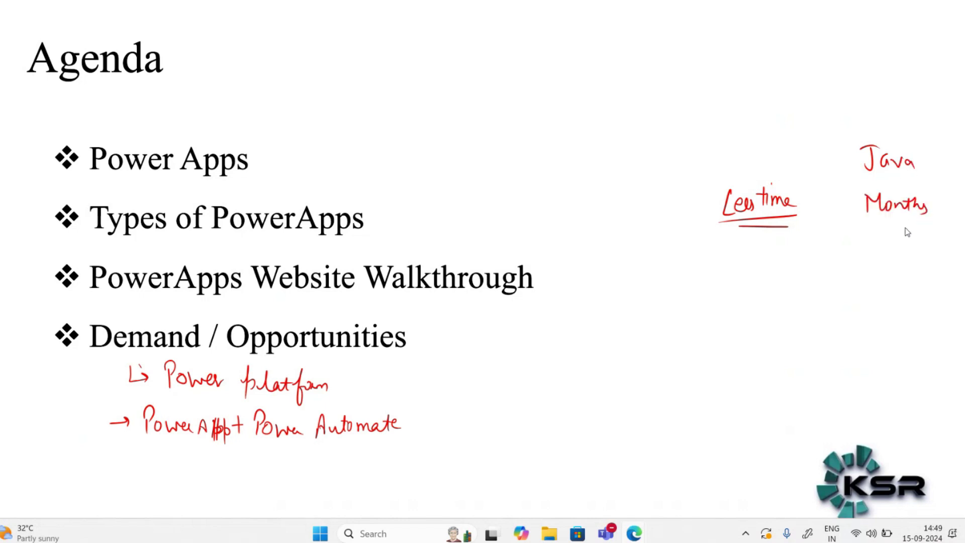
pyautogui.moveTo(864, 246); pyautogui.dragTo(922, 265)
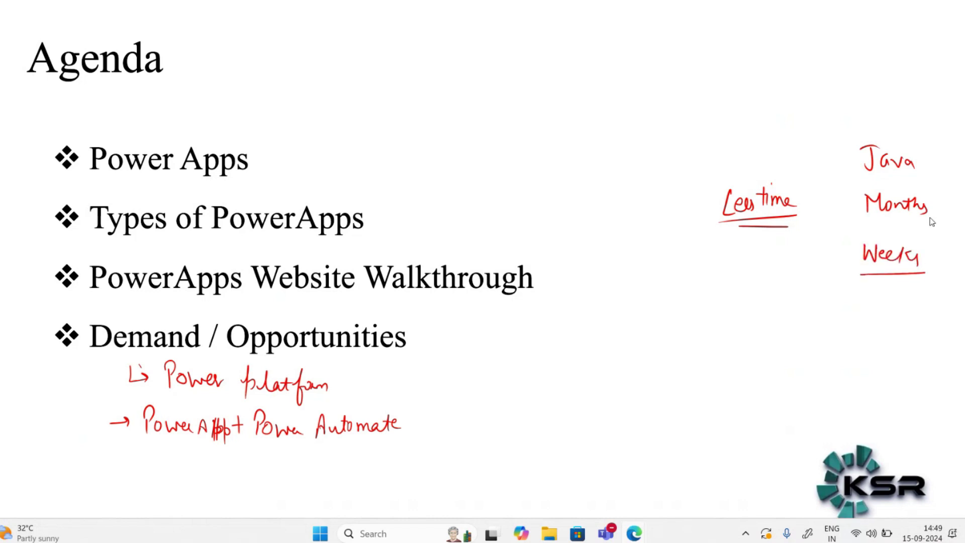
pyautogui.moveTo(931, 221)
pyautogui.mouseDown()
pyautogui.moveTo(857, 219)
pyautogui.moveTo(839, 241)
pyautogui.mouseUp()
# Step: Add arrowed notes 'Man hours', 'Cost' and double-underlined 'Time' below 'Less time'
pyautogui.moveTo(700, 240)
pyautogui.mouseDown()
pyautogui.moveTo(720, 253)
pyautogui.moveTo(784, 253)
pyautogui.mouseUp()
pyautogui.moveTo(655, 245); pyautogui.dragTo(672, 245)
pyautogui.moveTo(667, 240); pyautogui.dragTo(669, 254)
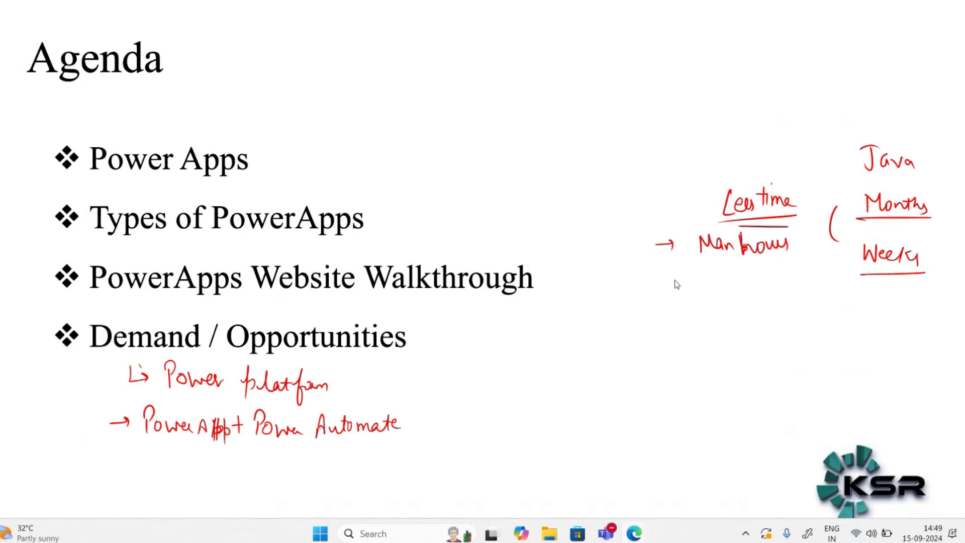
pyautogui.moveTo(654, 285); pyautogui.dragTo(718, 296)
pyautogui.moveTo(723, 281); pyautogui.dragTo(734, 294)
pyautogui.moveTo(728, 286); pyautogui.dragTo(743, 283)
pyautogui.moveTo(654, 319); pyautogui.dragTo(675, 317)
pyautogui.moveTo(668, 311)
pyautogui.mouseDown()
pyautogui.moveTo(671, 326)
pyautogui.moveTo(712, 309)
pyautogui.mouseUp()
pyautogui.moveTo(702, 309)
pyautogui.mouseDown()
pyautogui.moveTo(704, 328)
pyautogui.moveTo(740, 323)
pyautogui.mouseUp()
pyautogui.moveTo(700, 330)
pyautogui.mouseDown()
pyautogui.moveTo(749, 327)
pyautogui.moveTo(738, 334)
pyautogui.mouseUp()
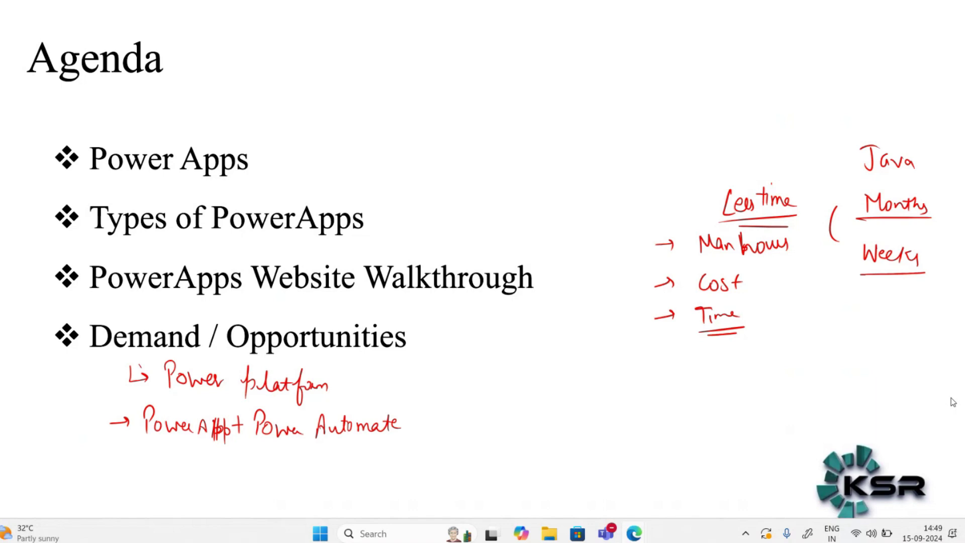
# Step: Advance to the Who can learn PowerApps slide and ink 'Low code /' at upper right
pyautogui.press('pagedown')
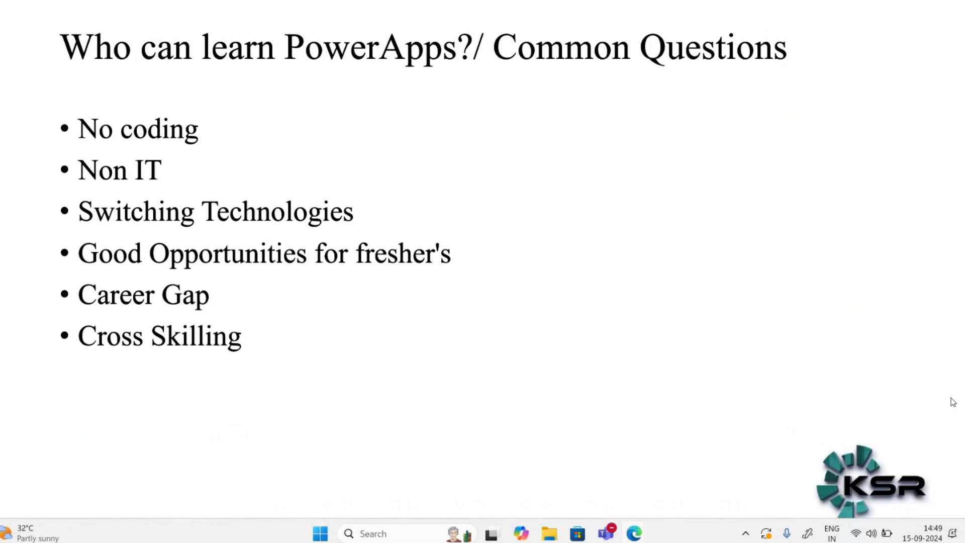
pyautogui.moveTo(626, 177); pyautogui.dragTo(659, 178)
pyautogui.moveTo(670, 171); pyautogui.dragTo(725, 177)
pyautogui.moveTo(743, 155); pyautogui.dragTo(745, 175)
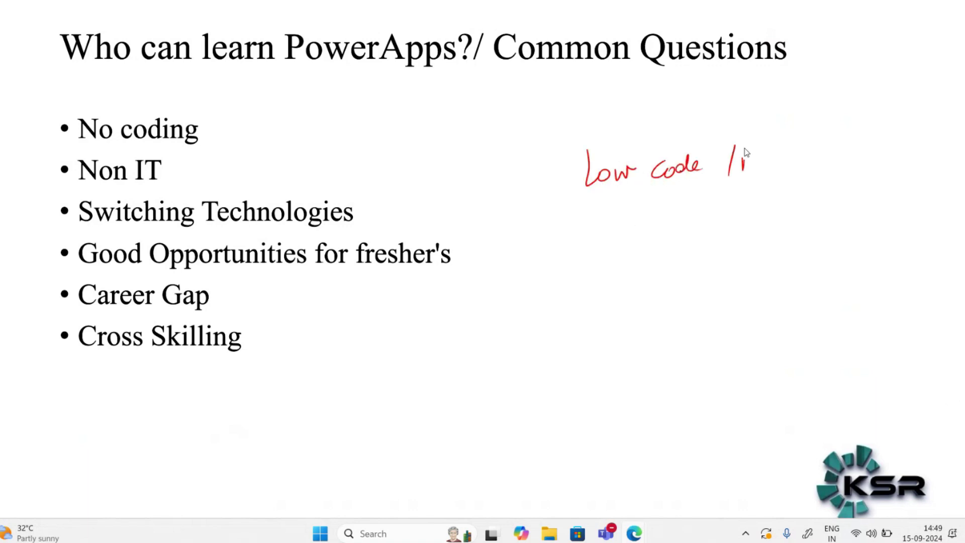
# Step: Write 'No code', underline both phrases, and draw an arrow under Cross Skilling
pyautogui.moveTo(784, 152); pyautogui.dragTo(832, 161)
pyautogui.moveTo(784, 170); pyautogui.dragTo(836, 166)
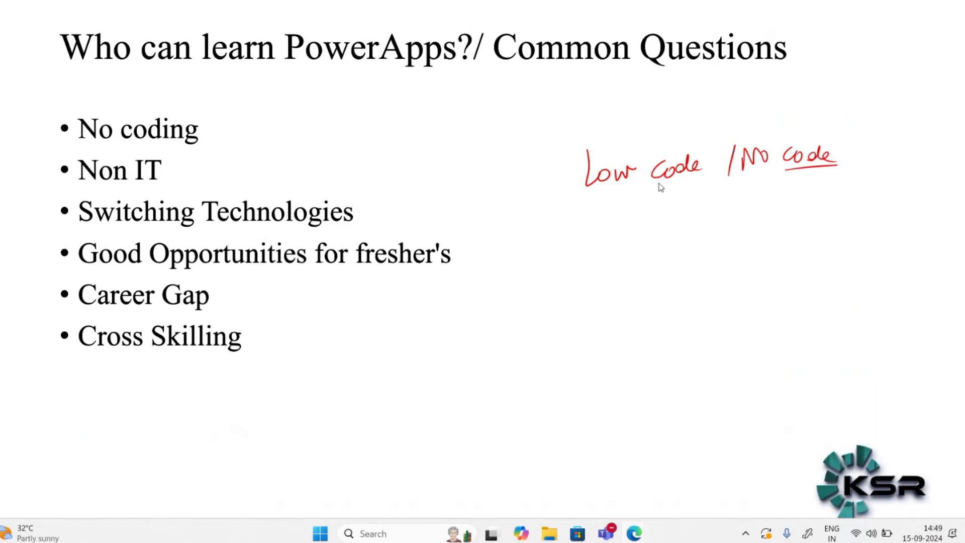
pyautogui.moveTo(580, 197); pyautogui.dragTo(704, 181)
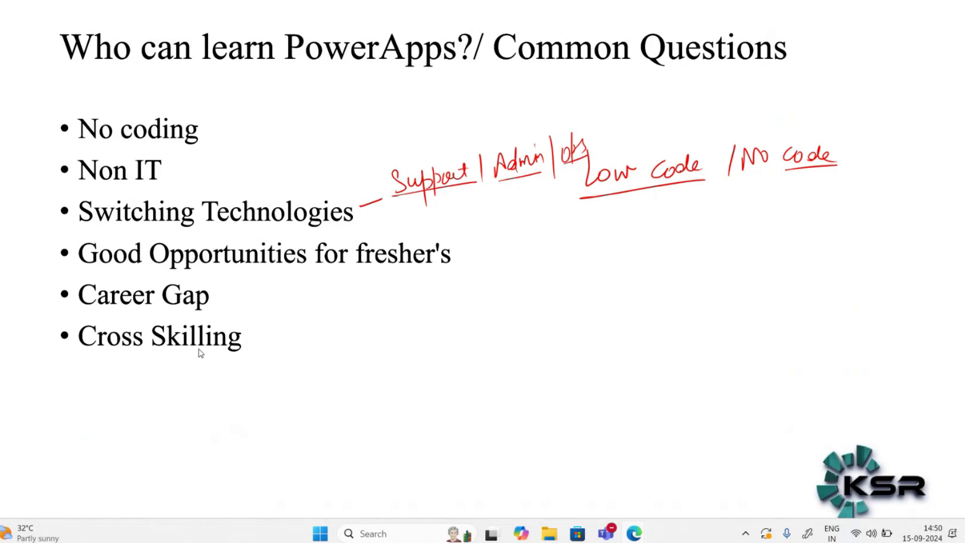
pyautogui.moveTo(196, 352); pyautogui.dragTo(215, 360)
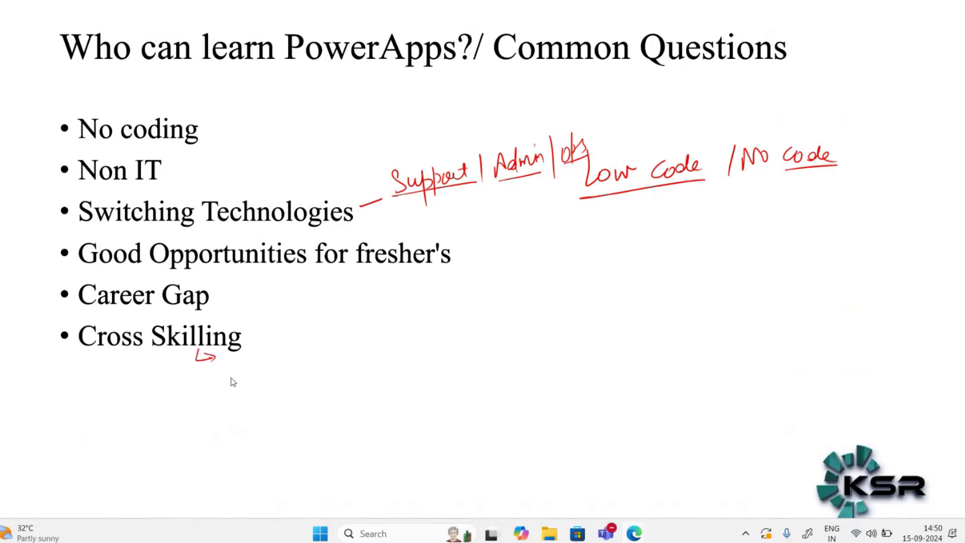